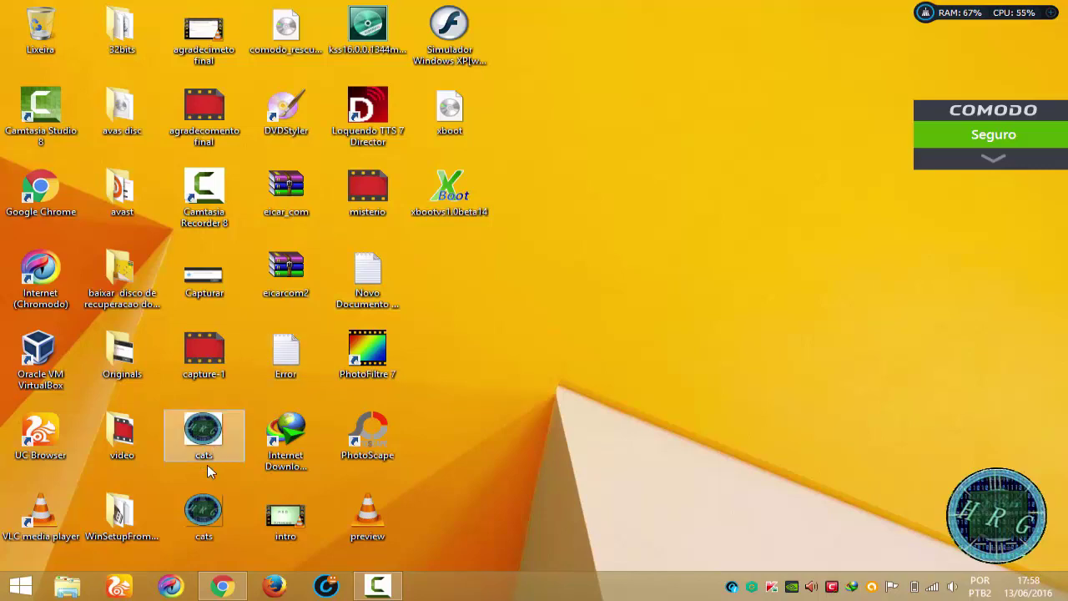
# Switch to Chrome and examine the free-version installation files on the AVG download page
pyautogui.click(220, 587)
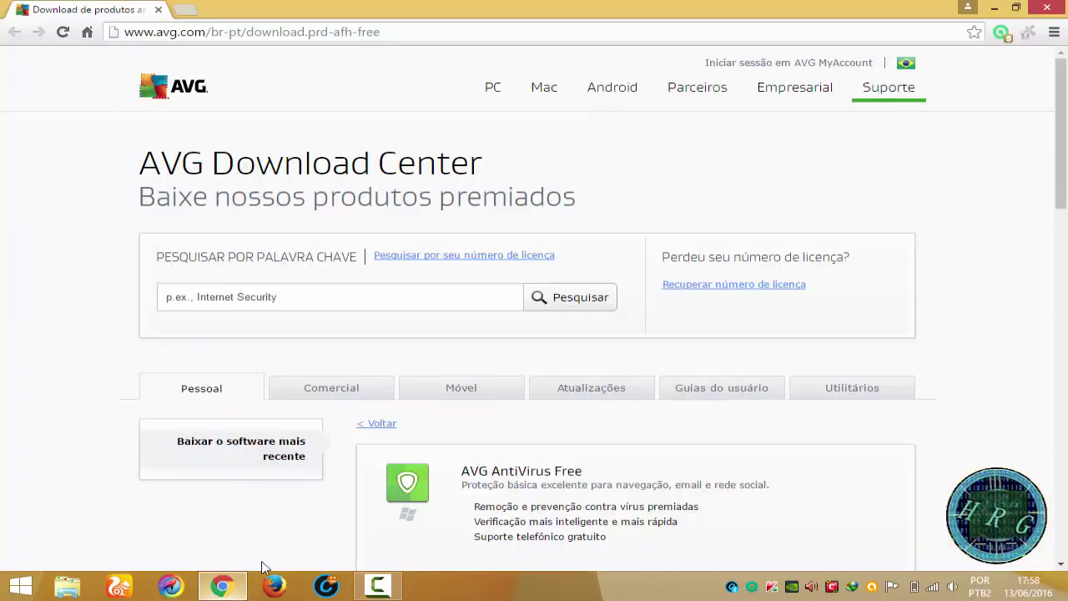
pyautogui.moveTo(1058, 114); pyautogui.dragTo(1050, 219)
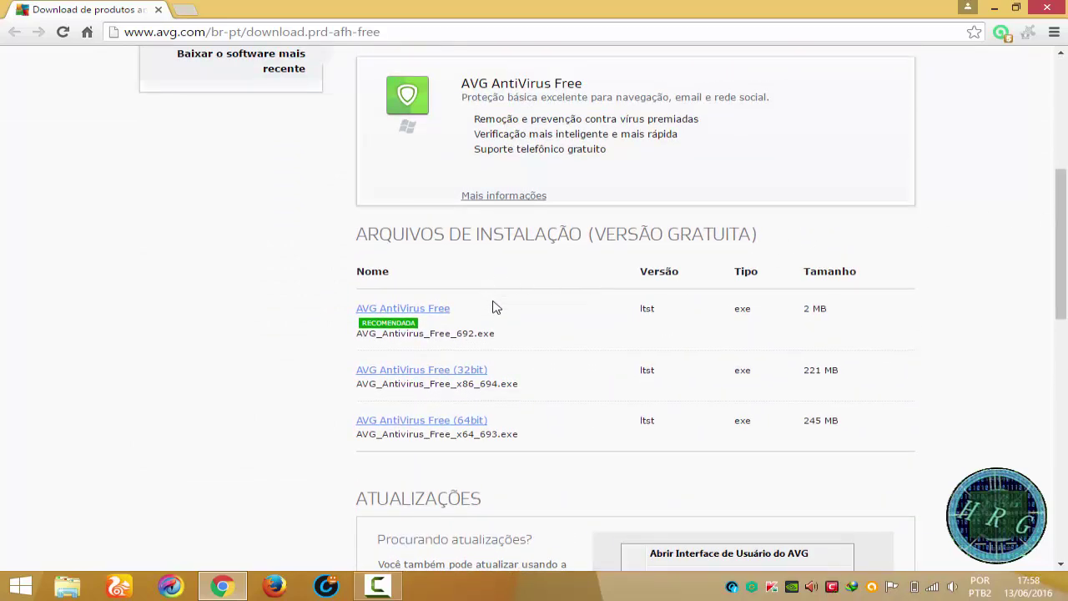
pyautogui.scroll(-1, 546, 360)
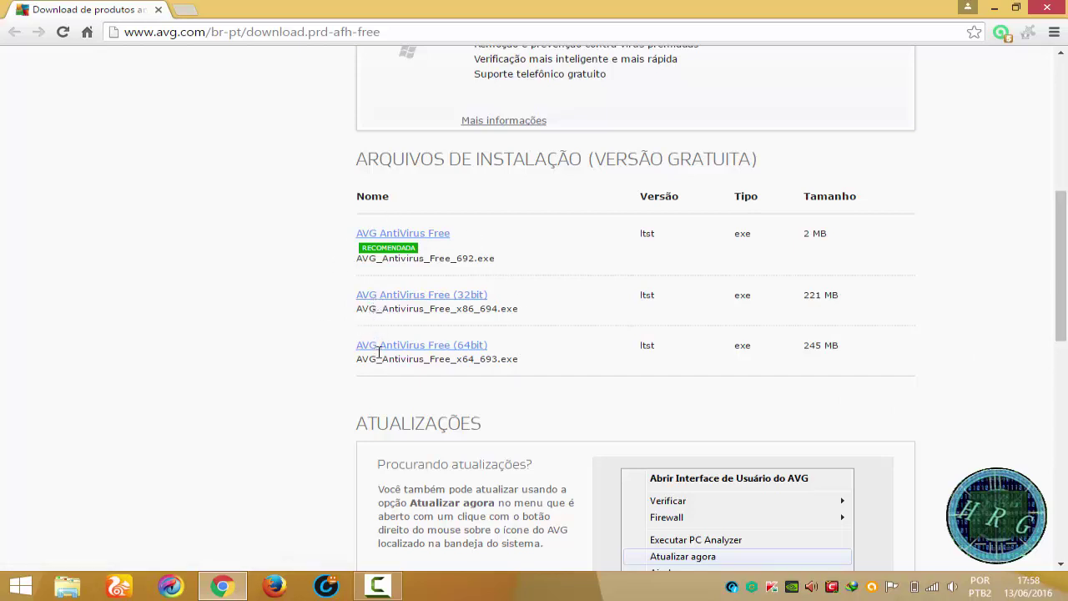
# Check the system type in the computer's properties and close the system and file windows
pyautogui.click(59, 589)
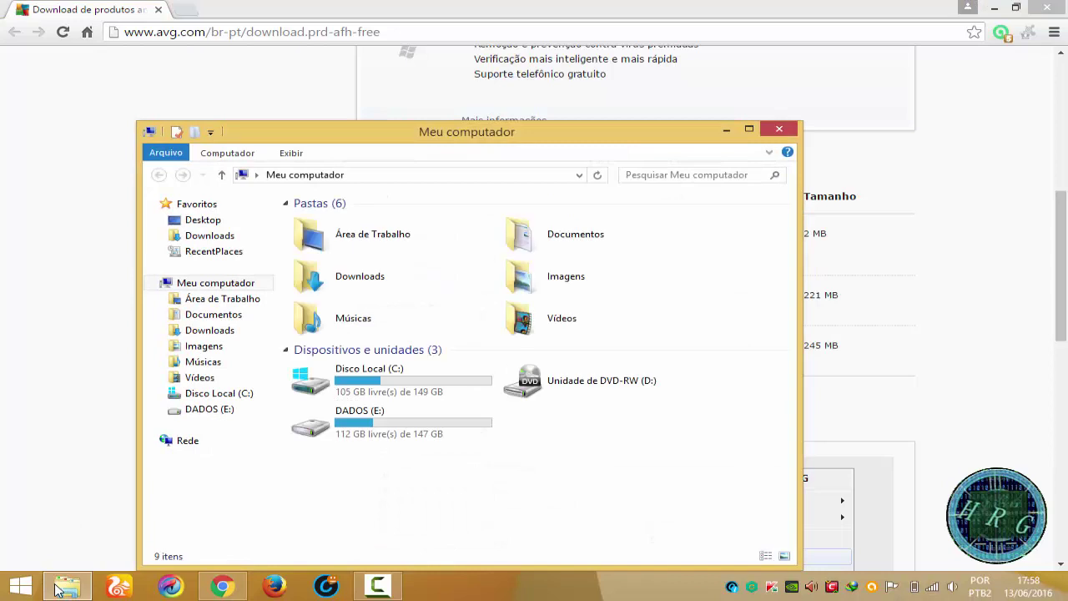
pyautogui.rightClick(230, 285)
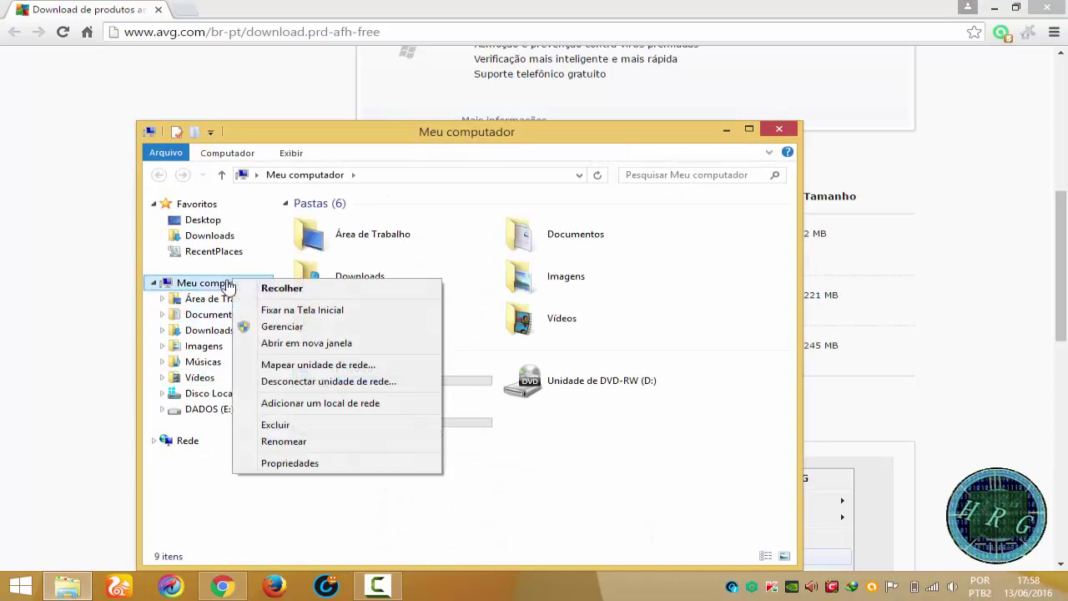
pyautogui.click(267, 464)
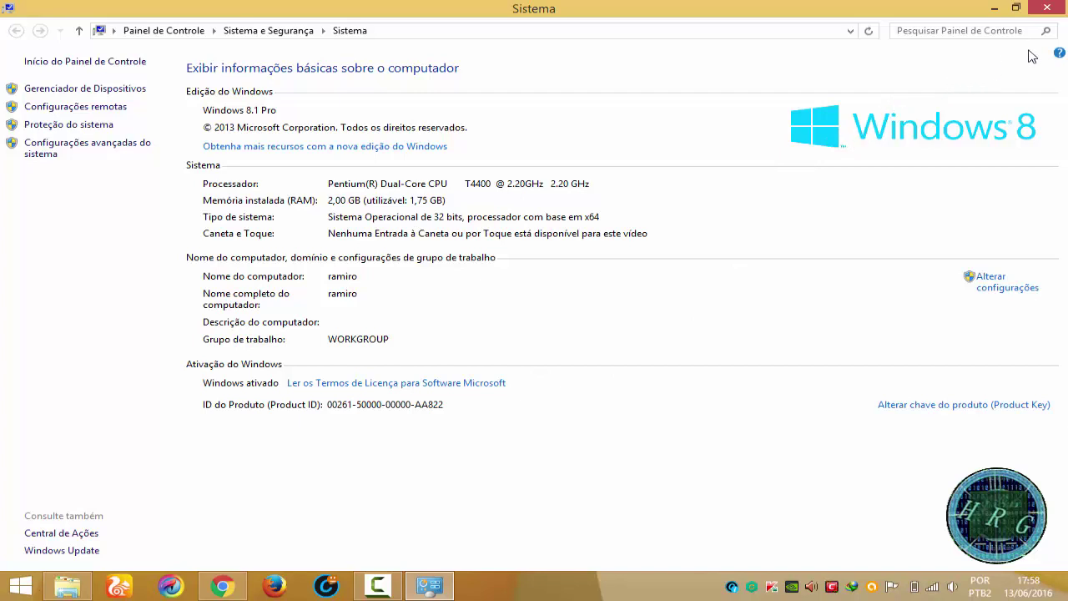
pyautogui.click(1046, 8)
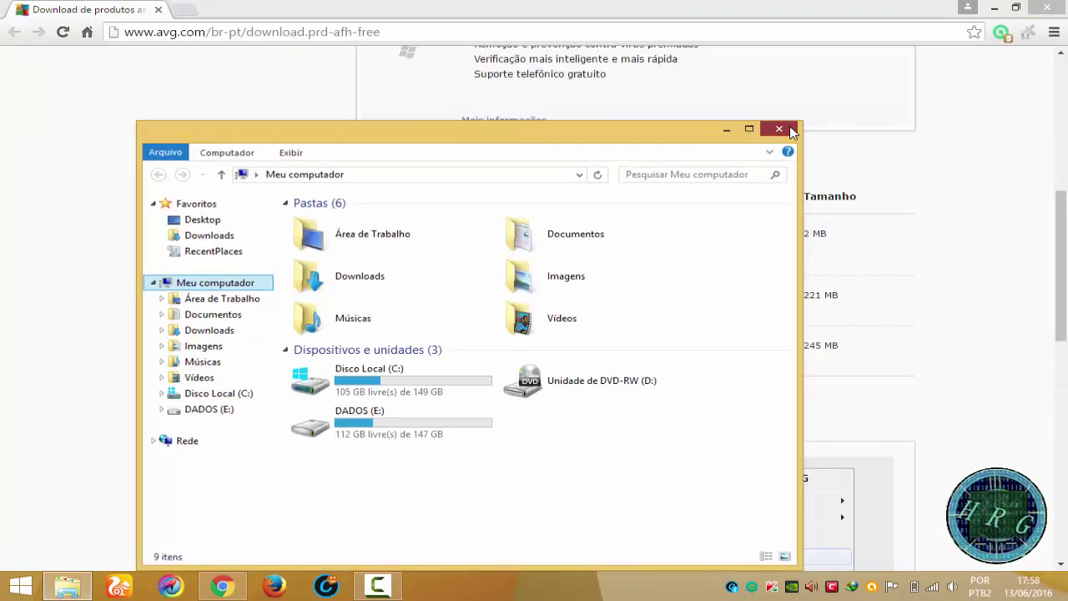
pyautogui.click(789, 132)
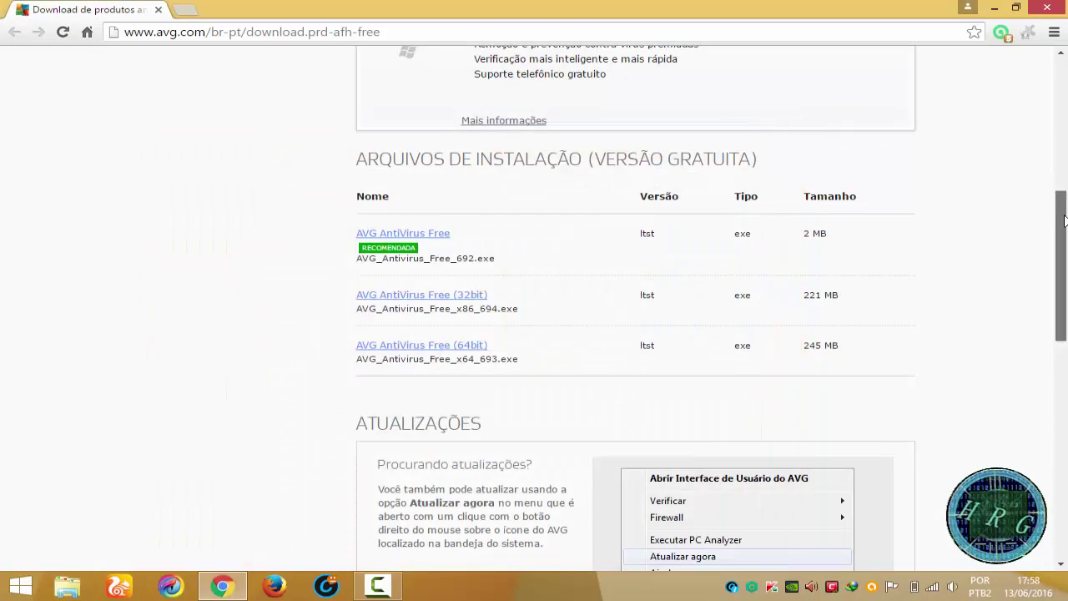
# Request the AVG AntiVirus Free (32bit) installer and set its download location to the Desktop
pyautogui.moveTo(1056, 205); pyautogui.dragTo(1056, 200)
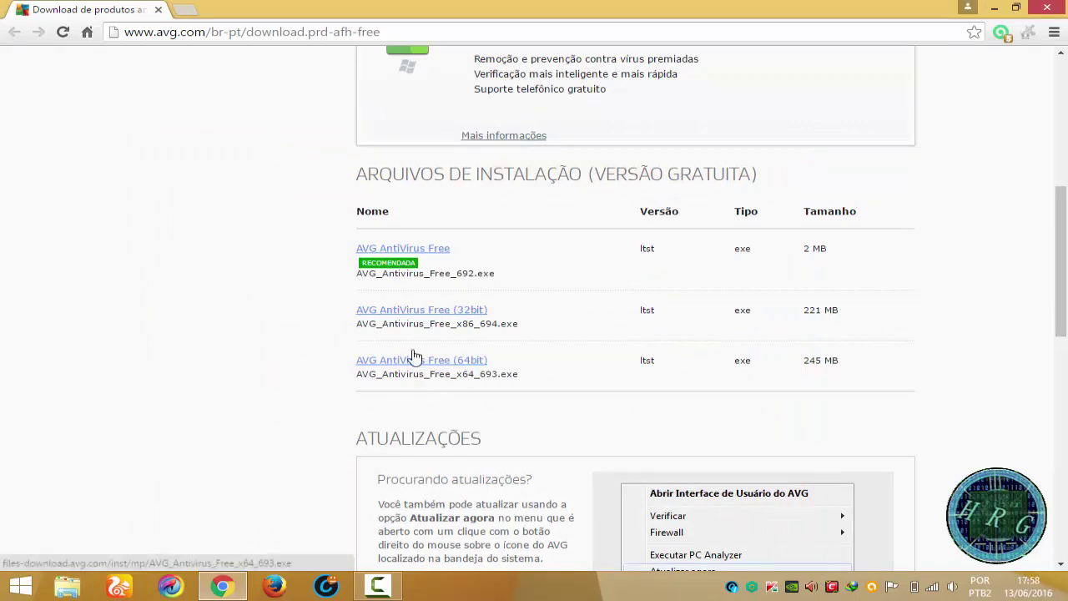
pyautogui.click(449, 317)
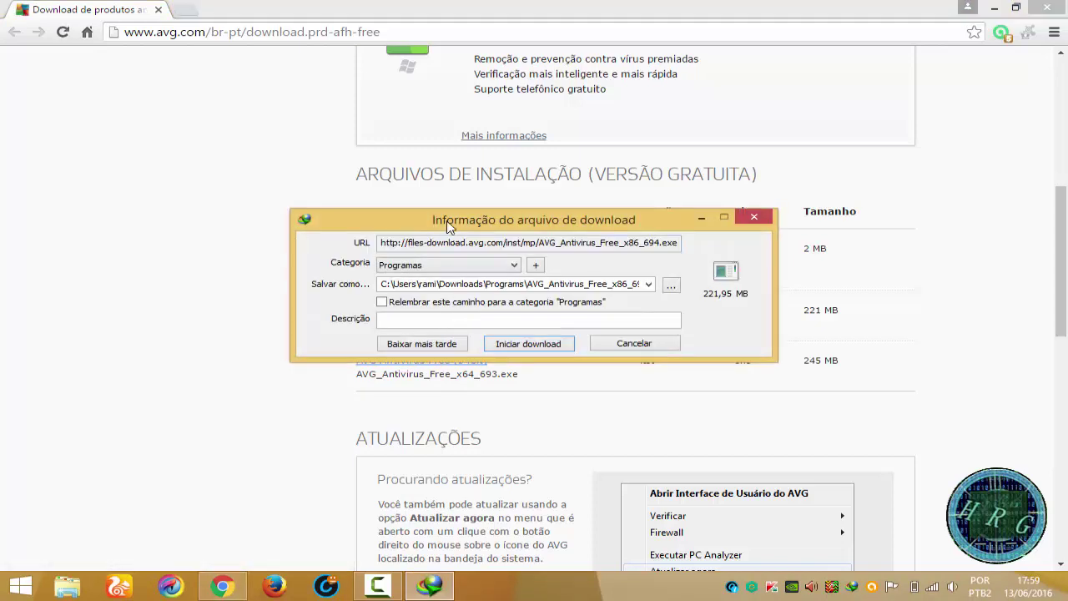
pyautogui.moveTo(448, 225)
pyautogui.mouseDown()
pyautogui.moveTo(301, 232)
pyautogui.moveTo(443, 229)
pyautogui.mouseUp()
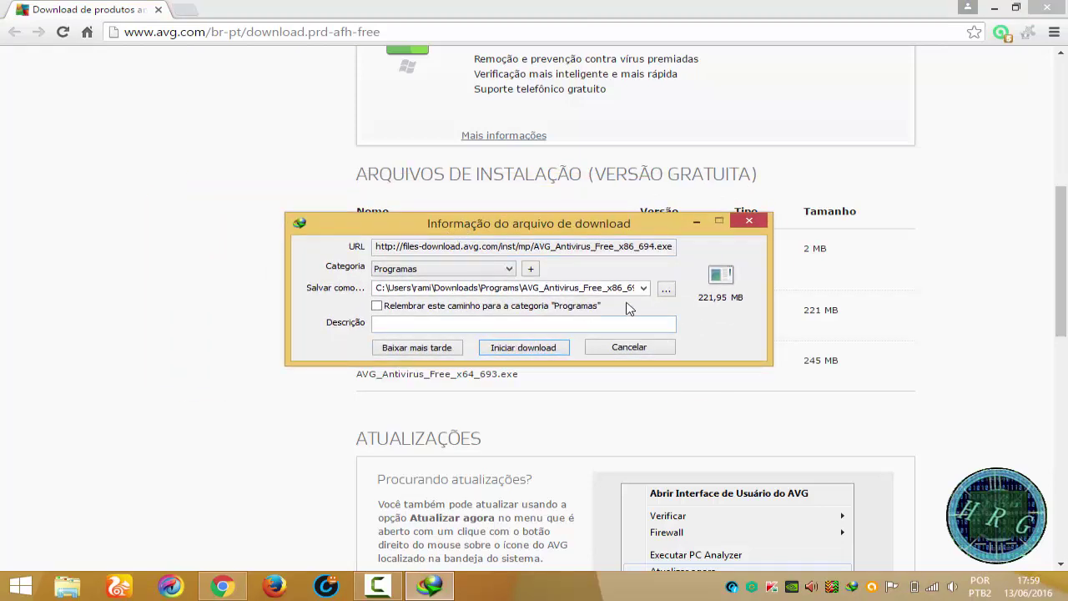
pyautogui.click(665, 291)
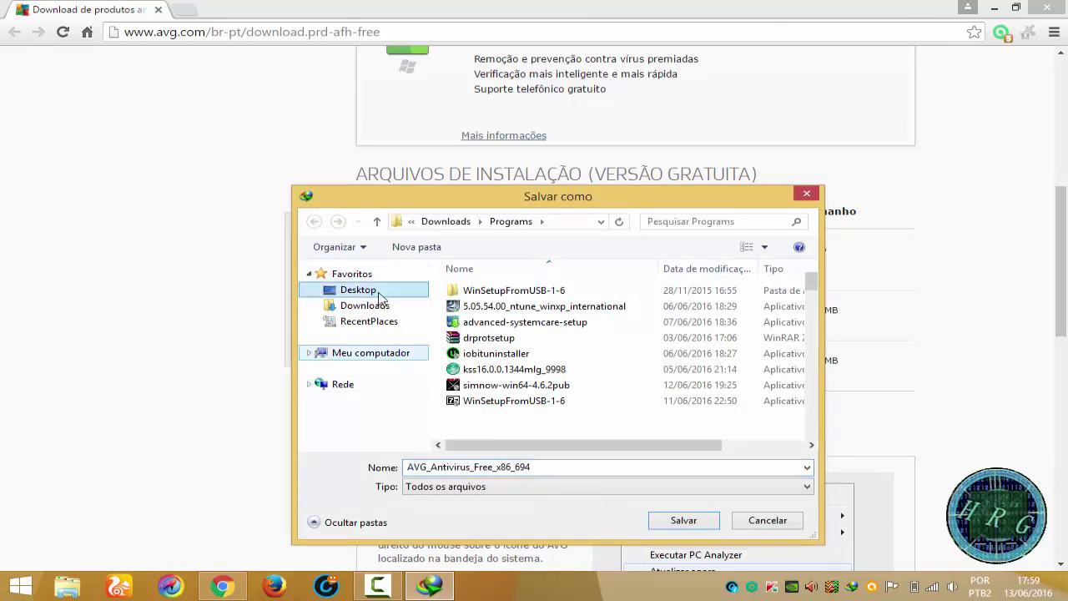
pyautogui.click(380, 296)
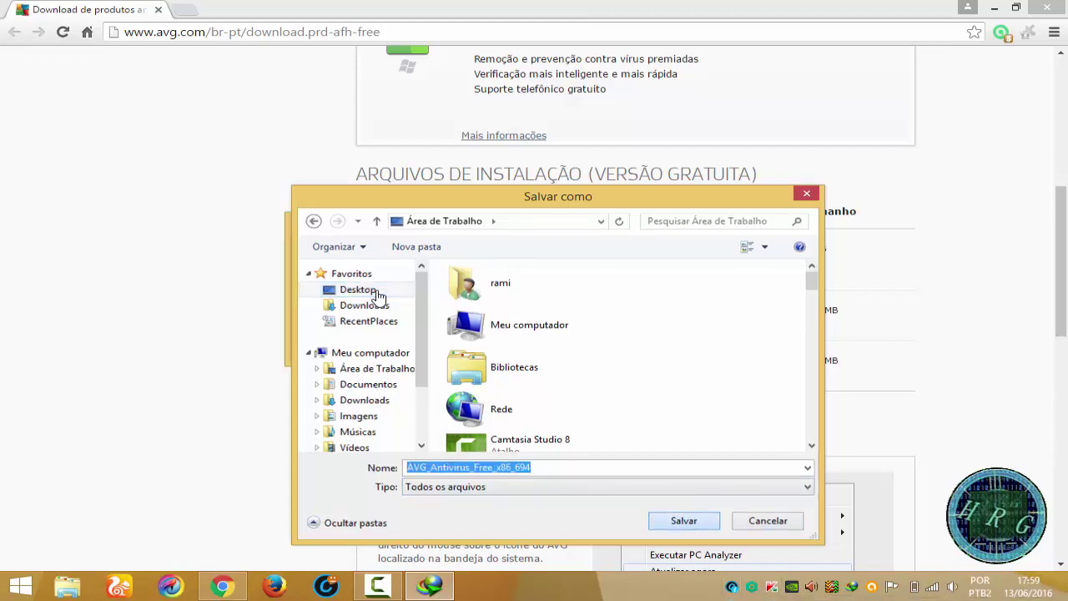
pyautogui.press('Return')
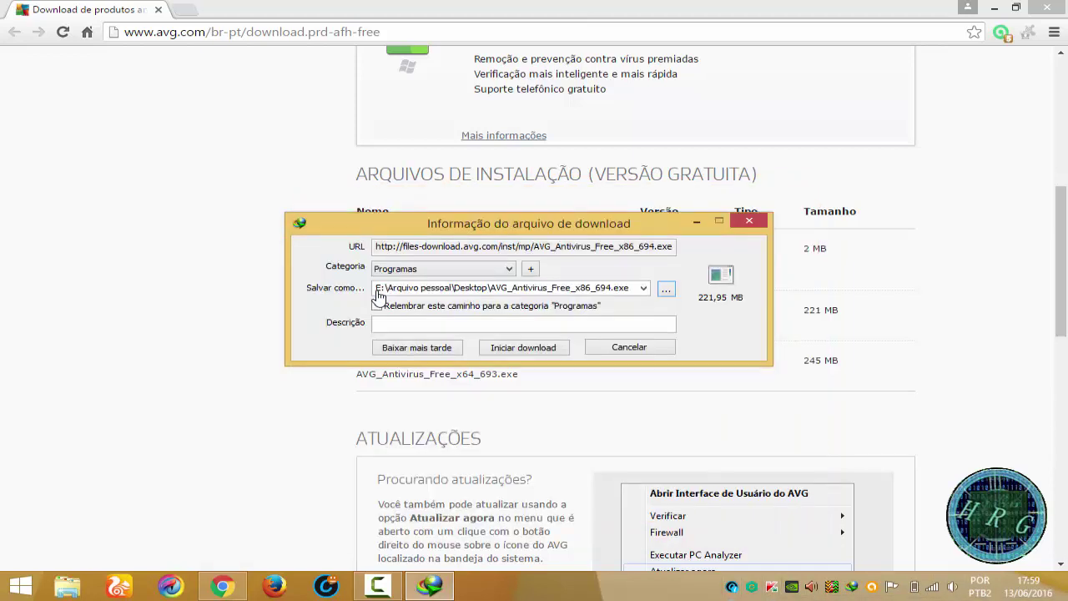
# Start the installer download, dismissing the browser integration prompt and the completion window
pyautogui.press('Return')
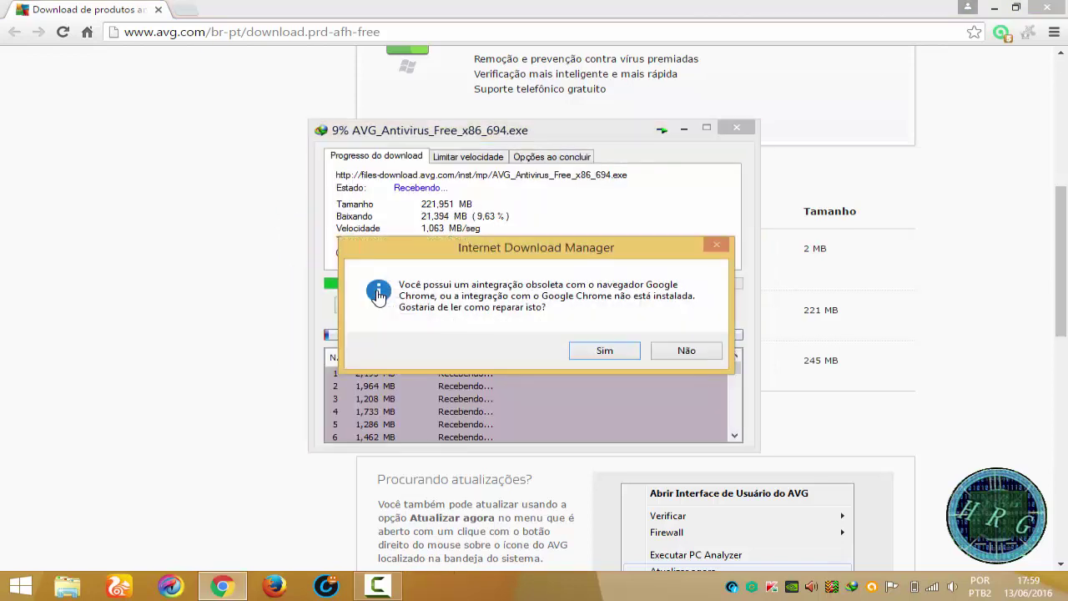
pyautogui.press('Return')
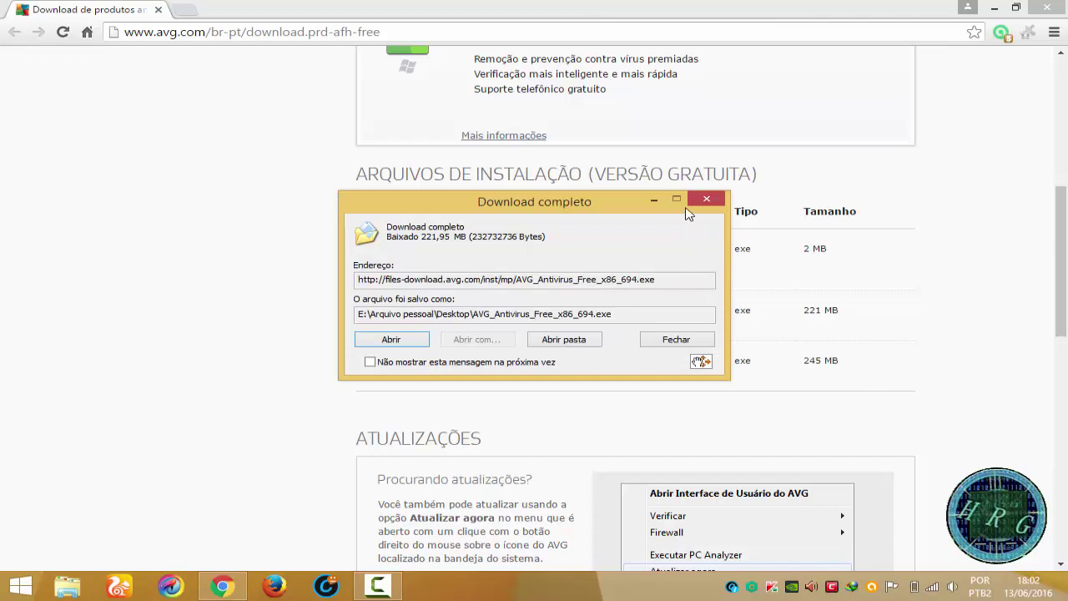
pyautogui.click(706, 198)
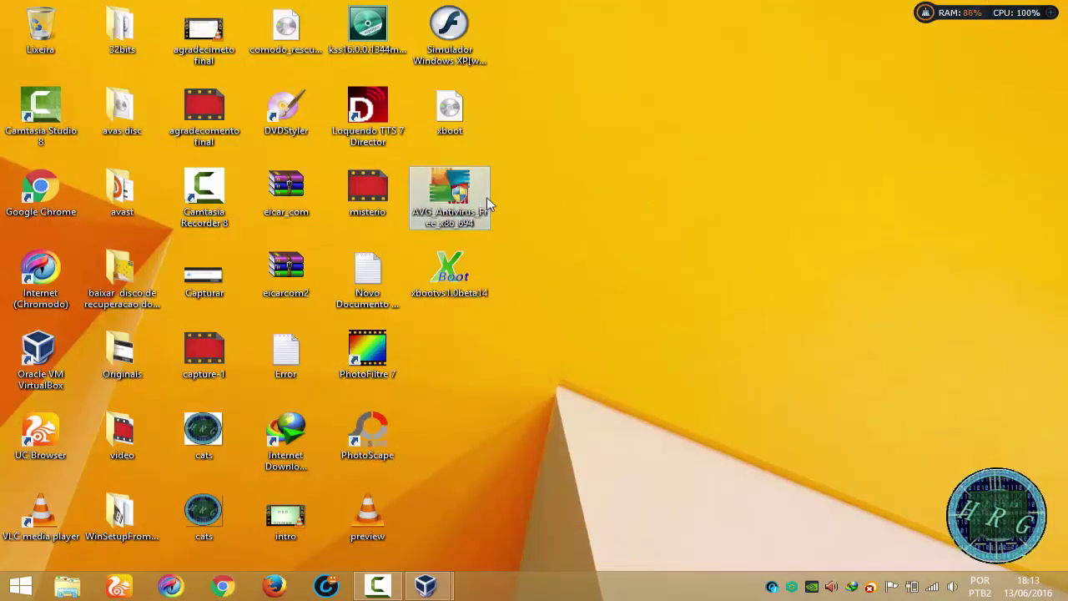
# Switch to the running "win" virtual machine in Oracle VM VirtualBox
pyautogui.moveTo(575, 190); pyautogui.dragTo(668, 177)
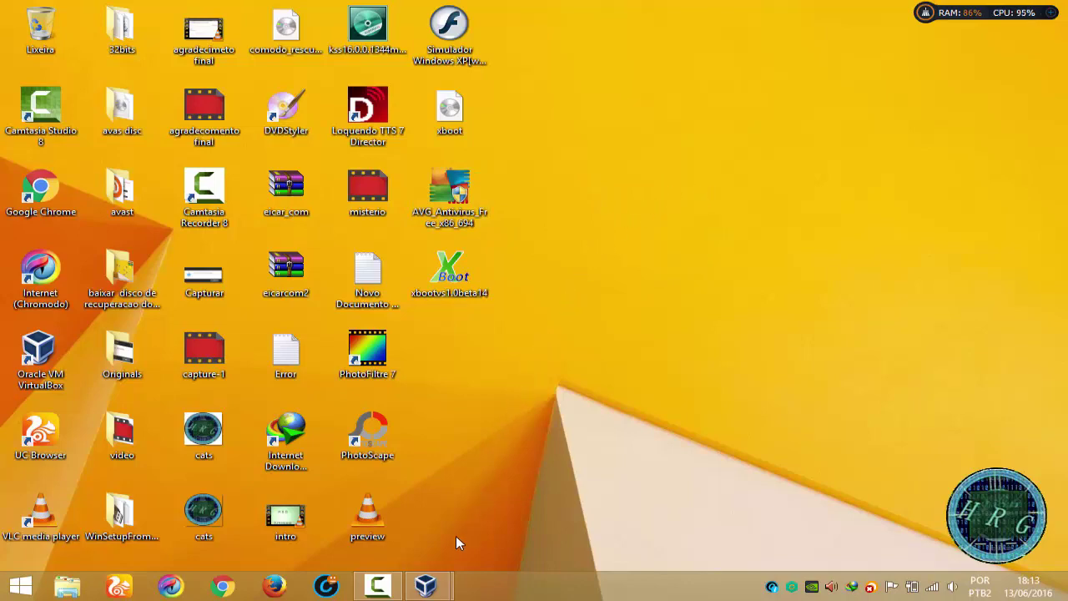
pyautogui.moveTo(427, 587)
pyautogui.click(487, 521)
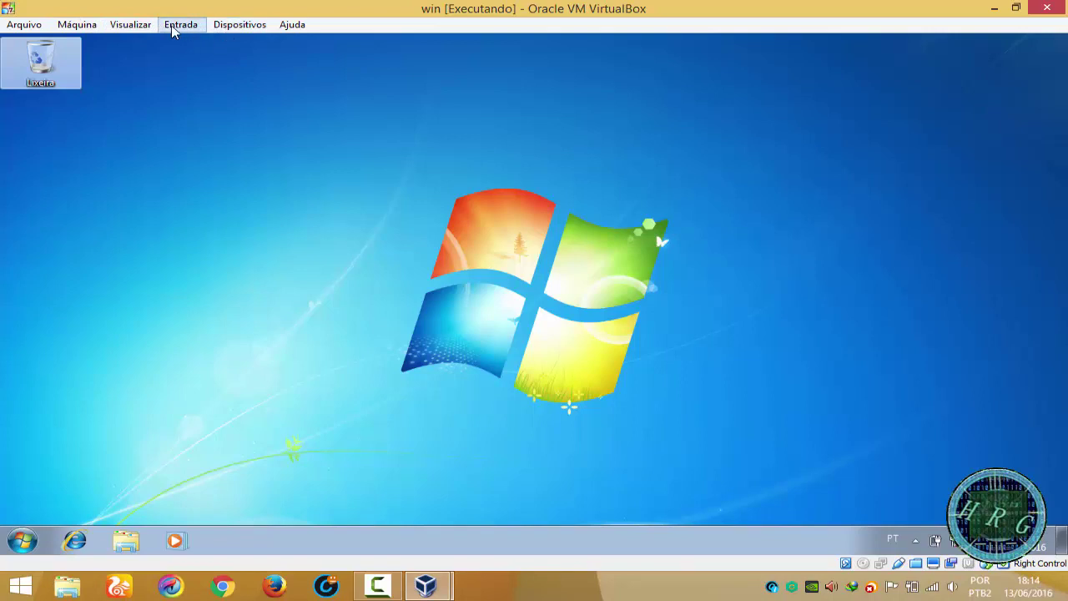
pyautogui.click(139, 26)
pyautogui.press('Right')
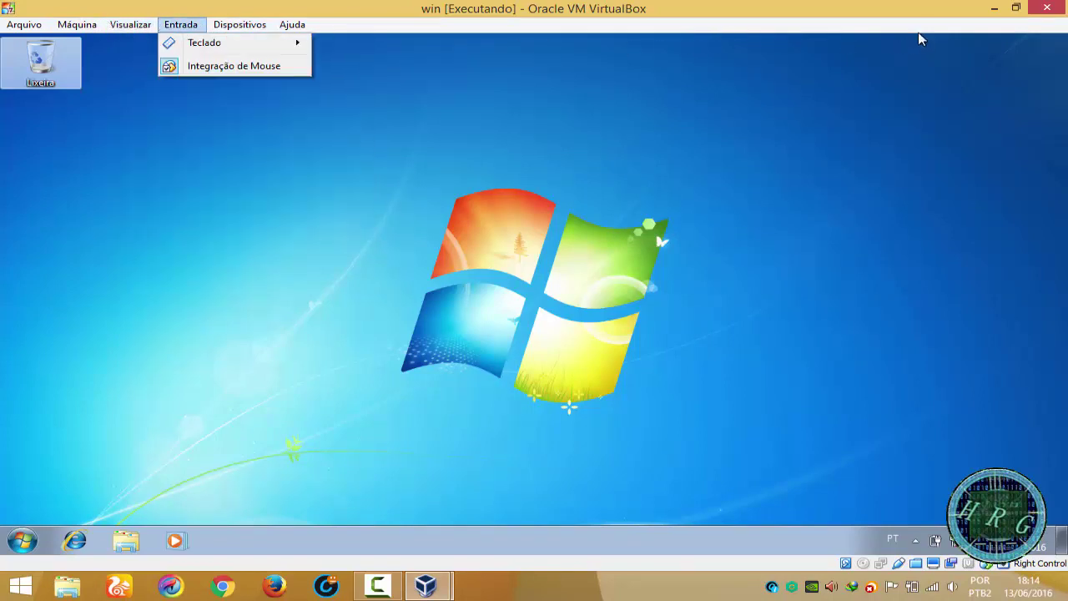
pyautogui.click(993, 11)
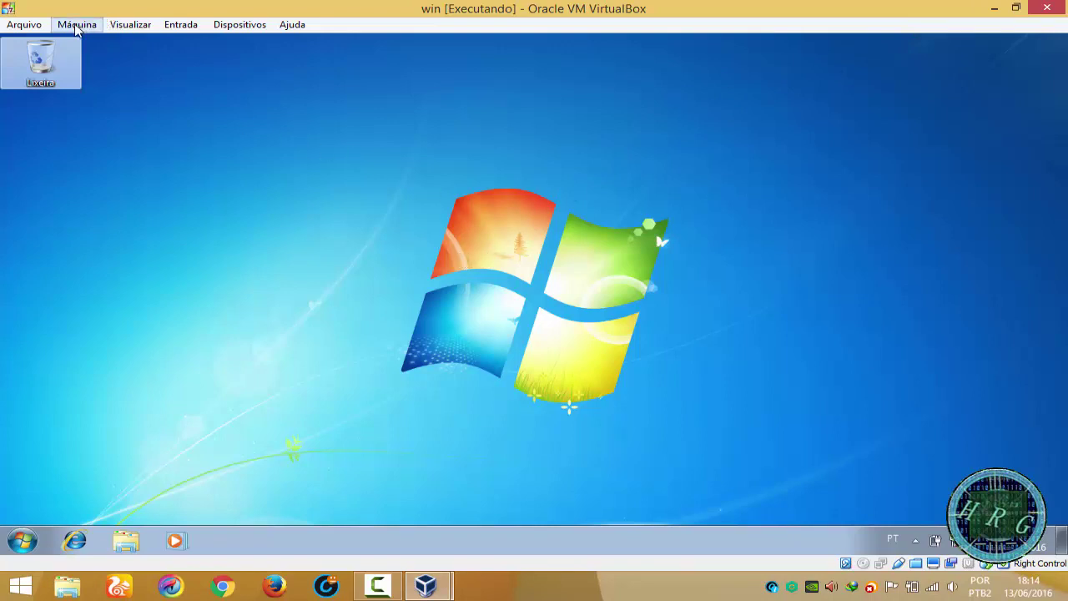
# Put the virtual machine into full-screen mode and confirm the switch
pyautogui.click(132, 25)
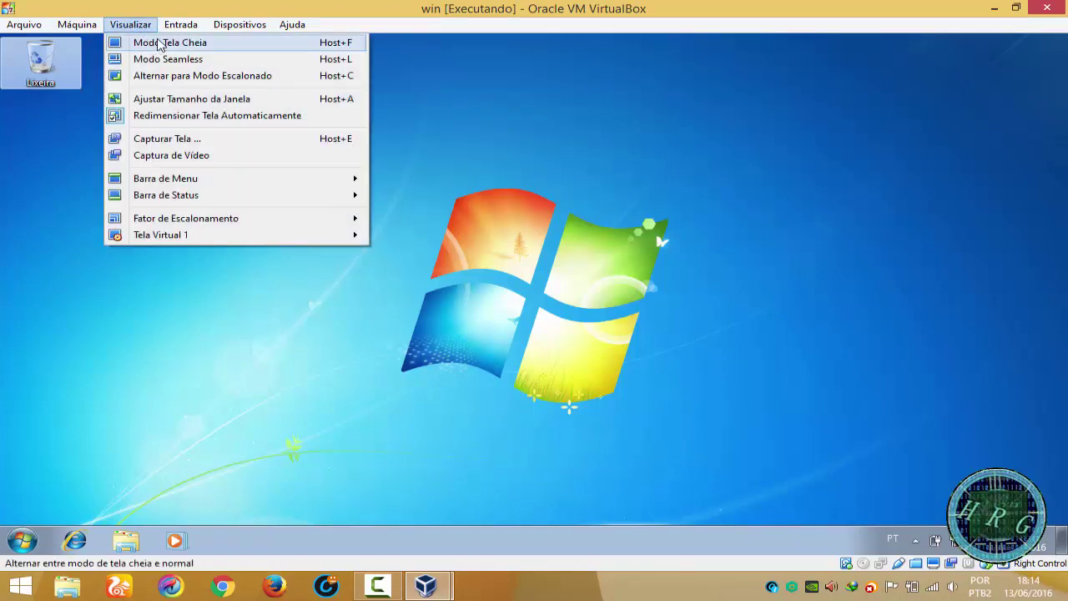
pyautogui.click(159, 43)
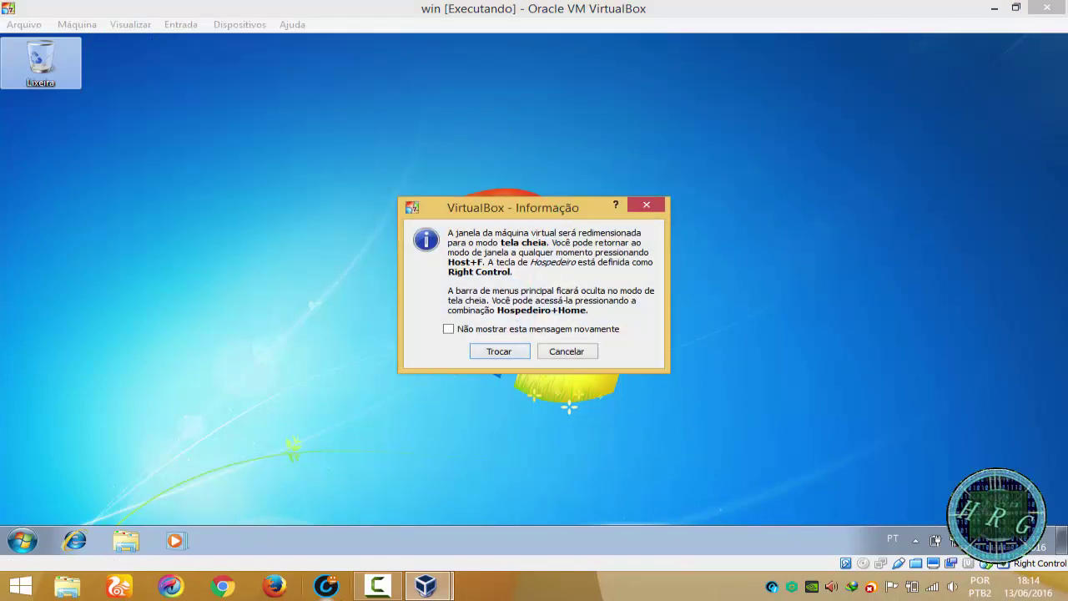
pyautogui.click(372, 589)
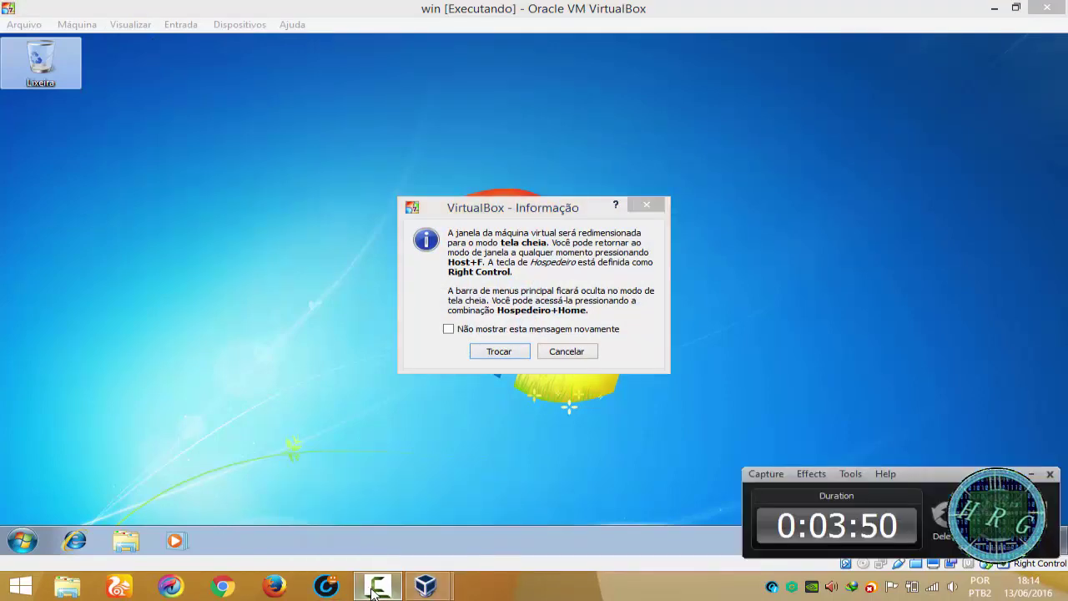
pyautogui.click(372, 588)
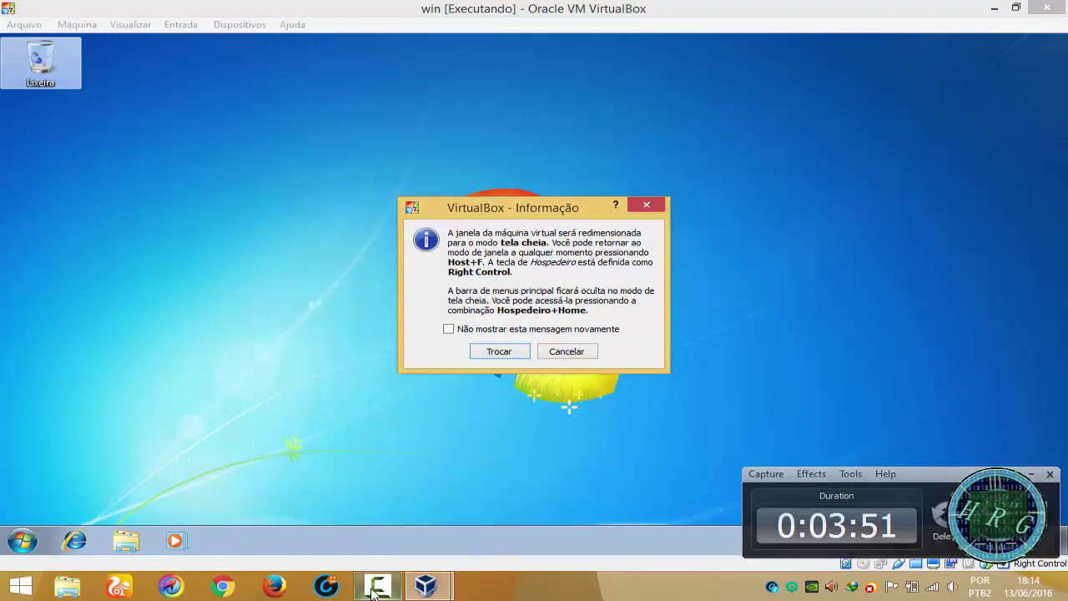
pyautogui.click(498, 352)
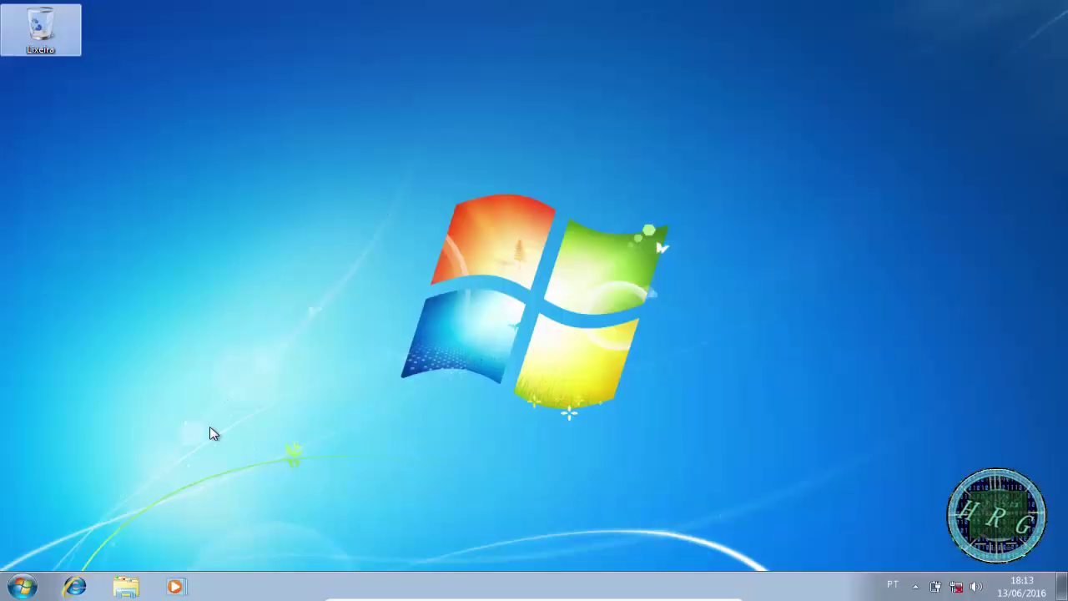
# Open the shared network drive Desktop (\\vboxsrv) (E:) from Computador in the virtual machine
pyautogui.click(123, 583)
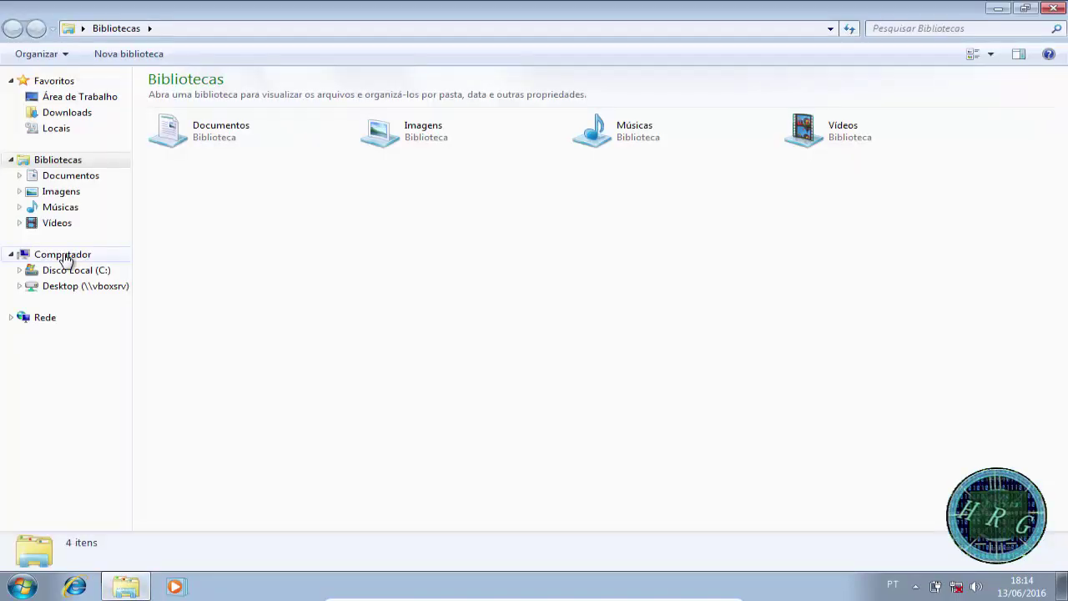
pyautogui.click(65, 260)
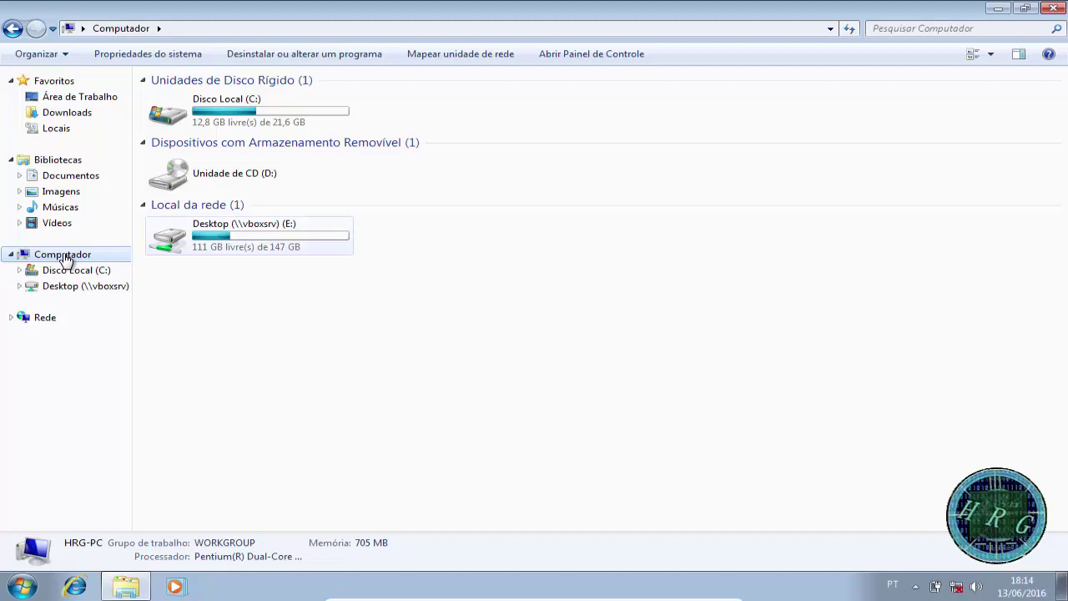
pyautogui.press('Down')
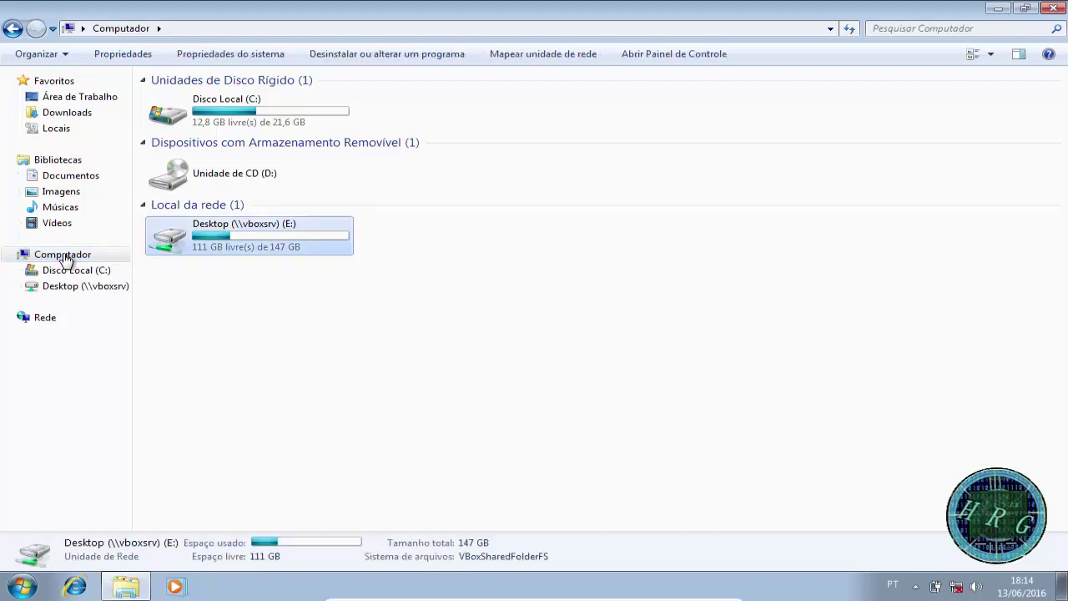
pyautogui.press('Return')
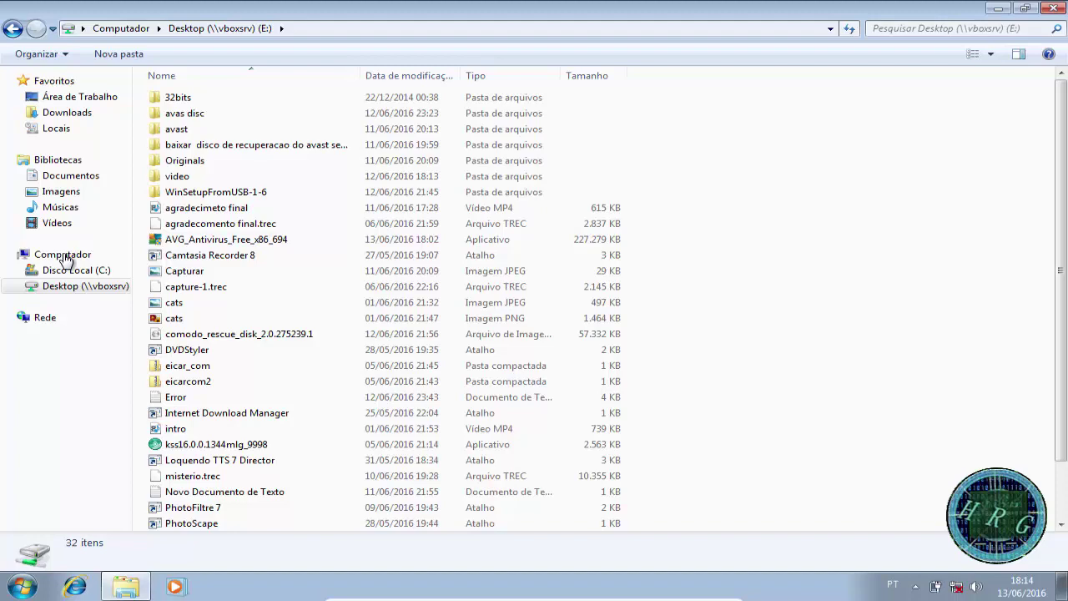
# Copy AVG_Antivirus_Free_x86_694 from the shared drive onto the virtual machine's desktop
pyautogui.press('super+Down')
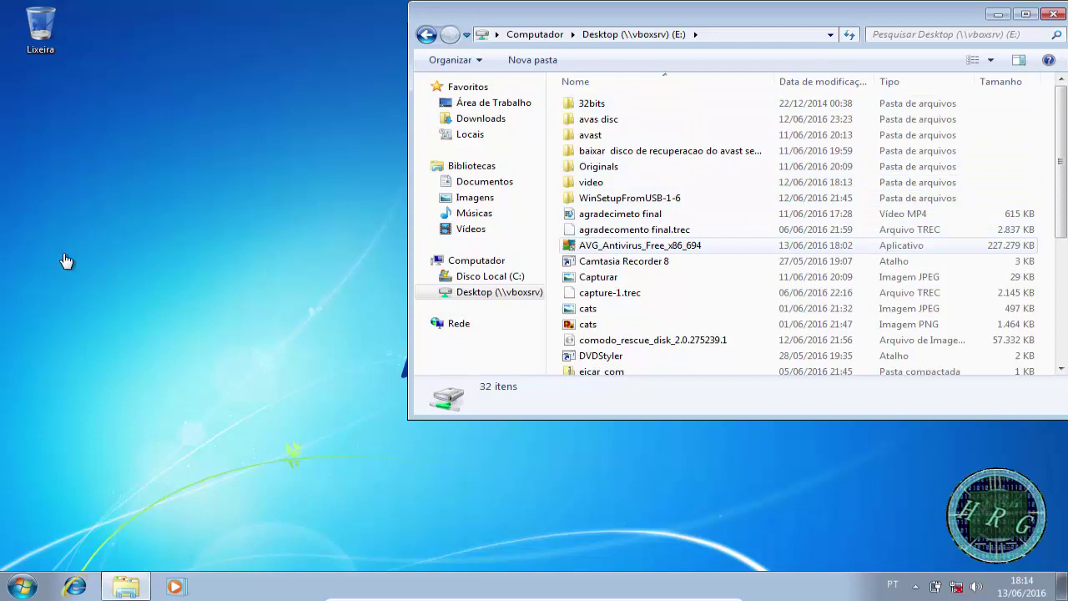
pyautogui.press('space')
pyautogui.hotkey('ctrl', 'shift', '5')
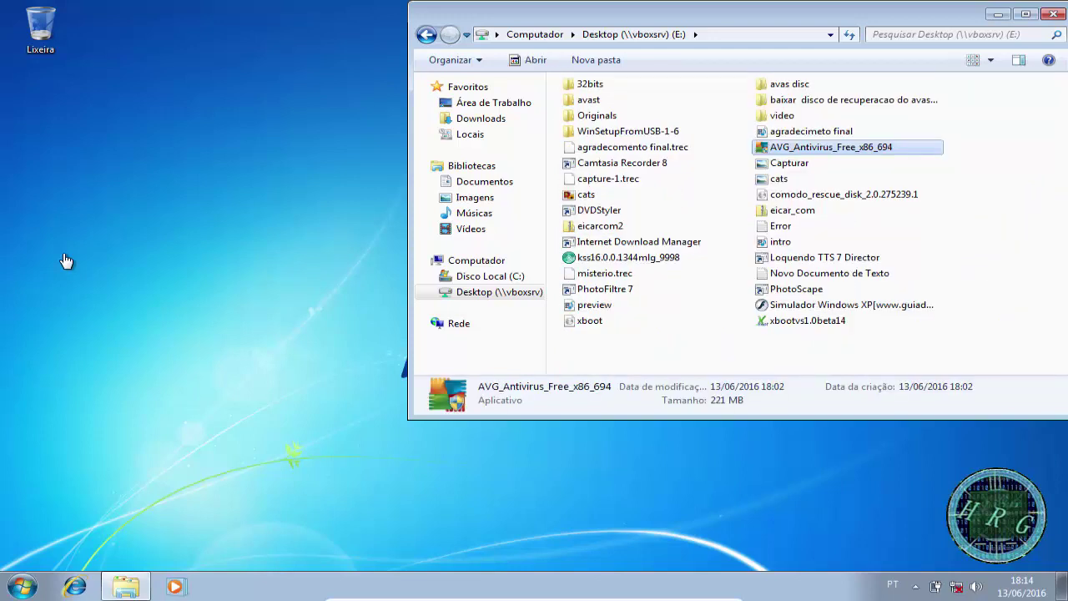
pyautogui.click(66, 261)
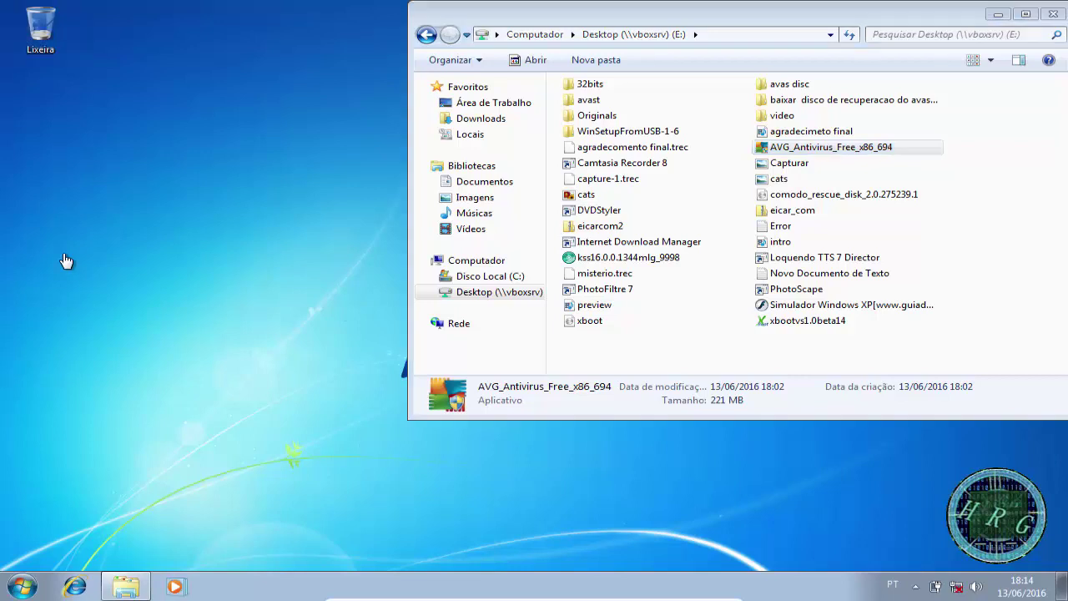
pyautogui.hotkey('ctrl', 'v')
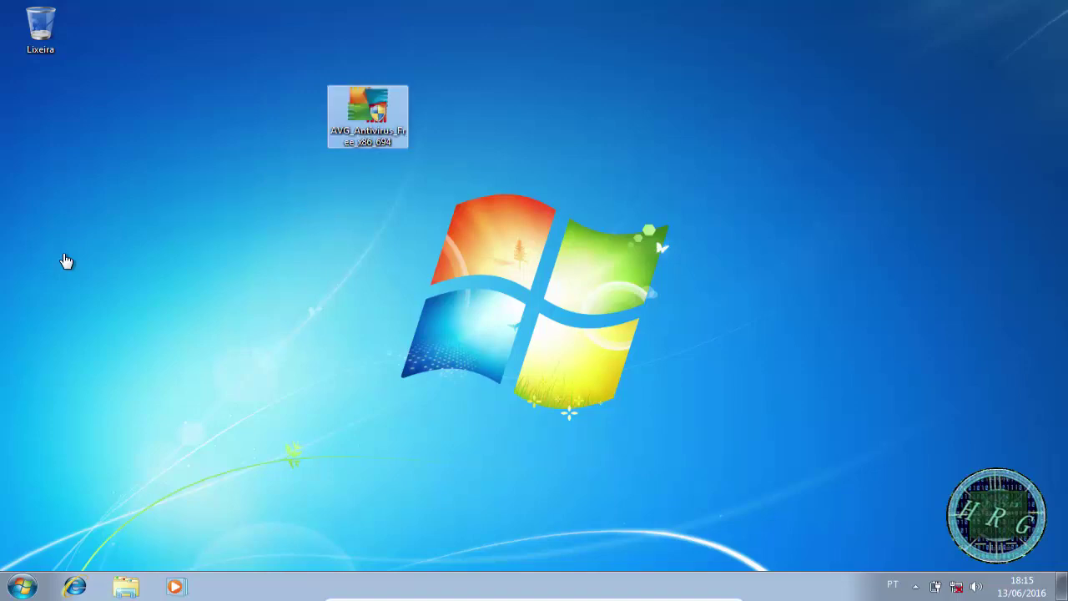
# Run the AVG_Antivirus_Free_x86_694 installer from the desktop as administrator and allow it to make changes to the computer
pyautogui.press('Menu')
pyautogui.press('Down')
pyautogui.press('Down')
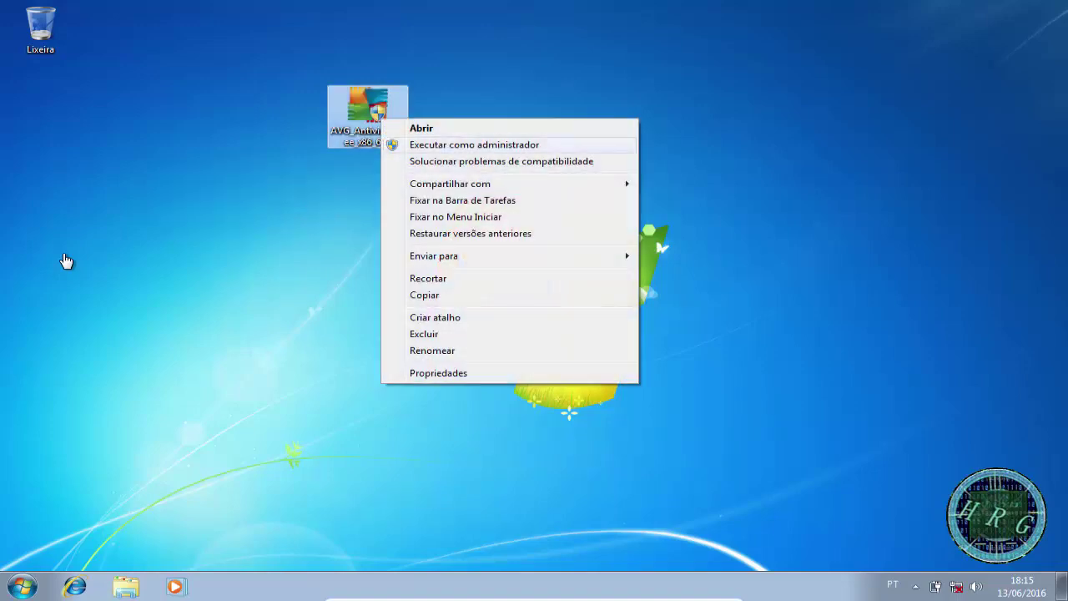
pyautogui.press('Return')
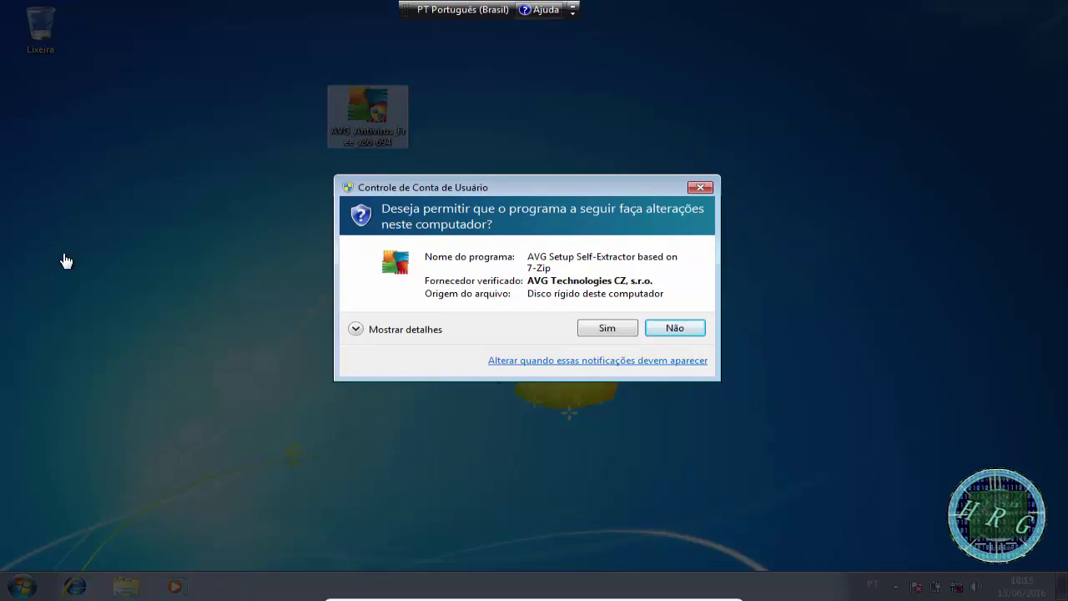
pyautogui.hotkey('alt', 's')
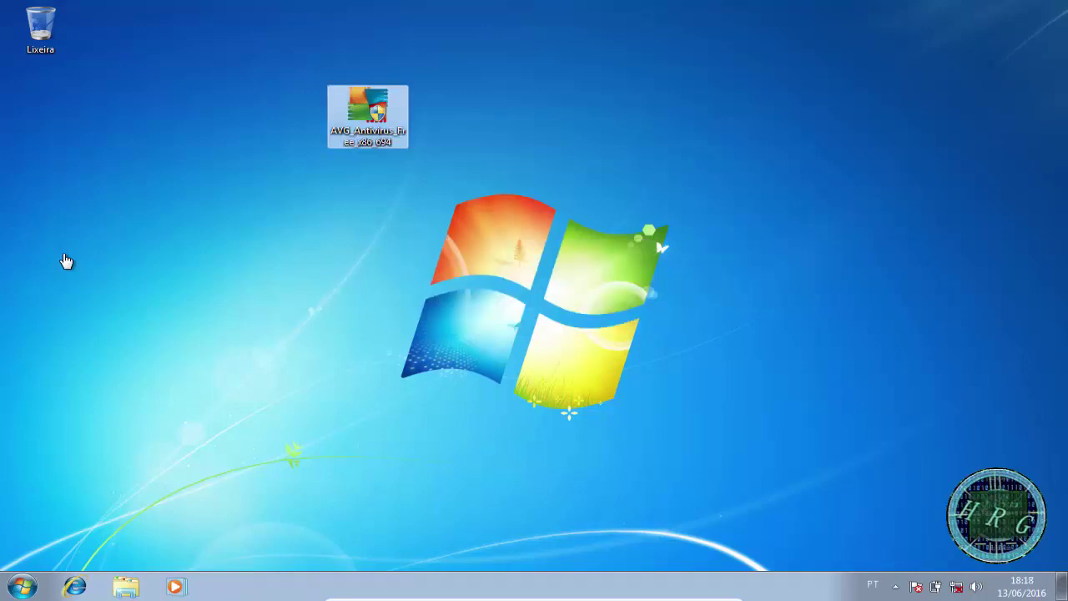
# Install AVG AntiVirus Free Edition with the standard installation in Português (Brasileiro), and finish the setup wizard
pyautogui.click(67, 261)
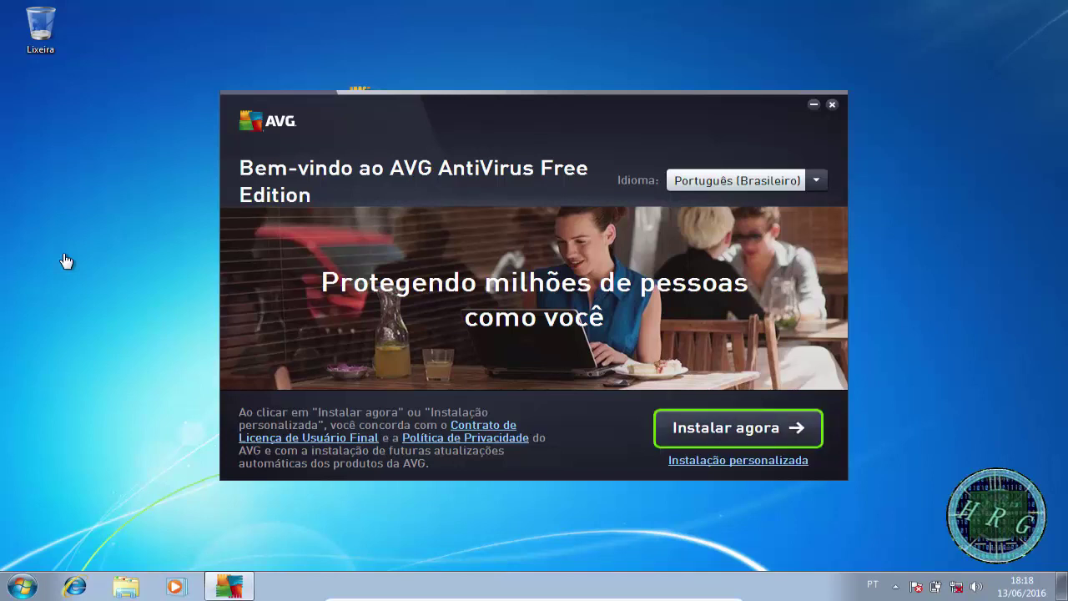
pyautogui.press('Return')
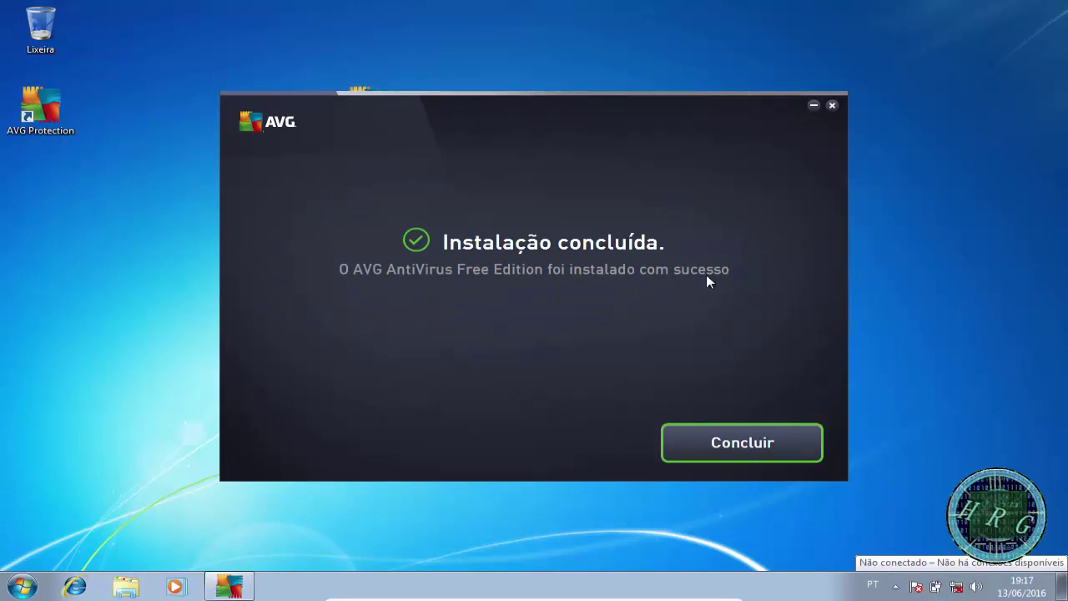
pyautogui.click(771, 441)
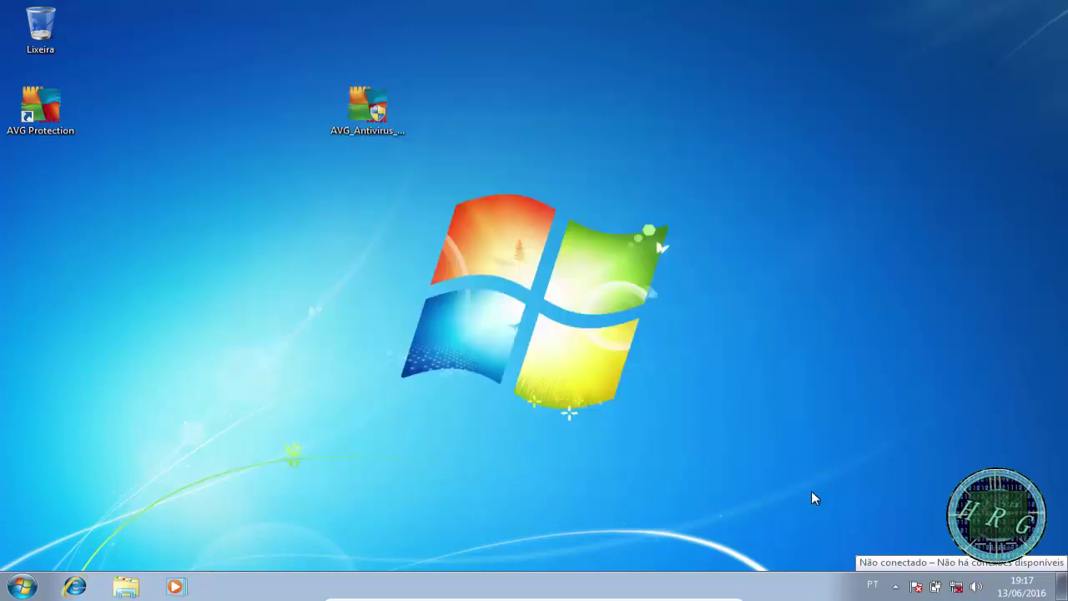
# Check the hidden notification-area icons on the virtual machine's taskbar
pyautogui.click(894, 585)
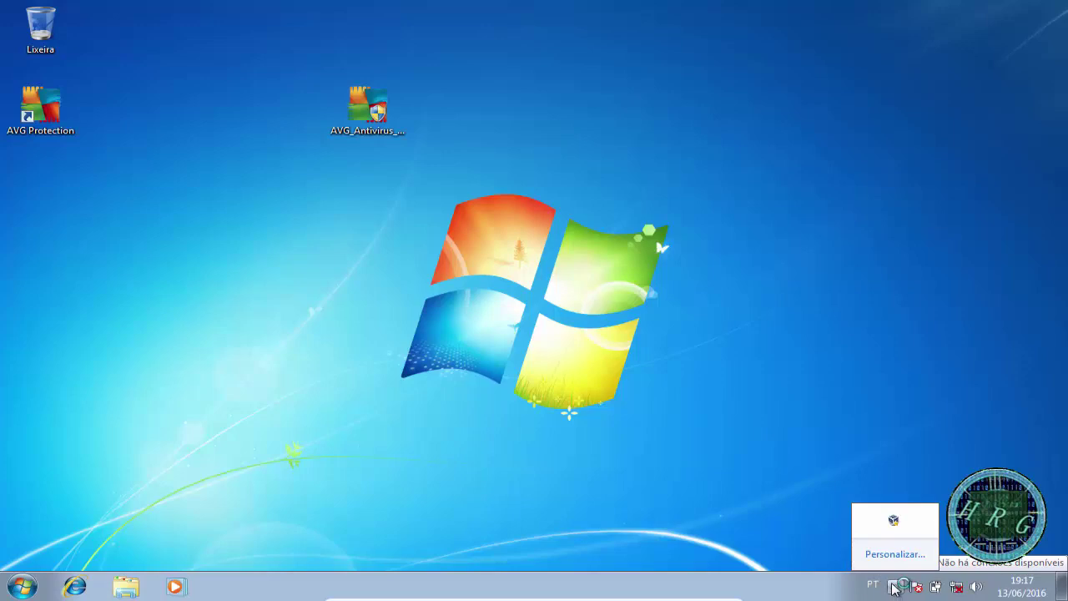
pyautogui.click(892, 585)
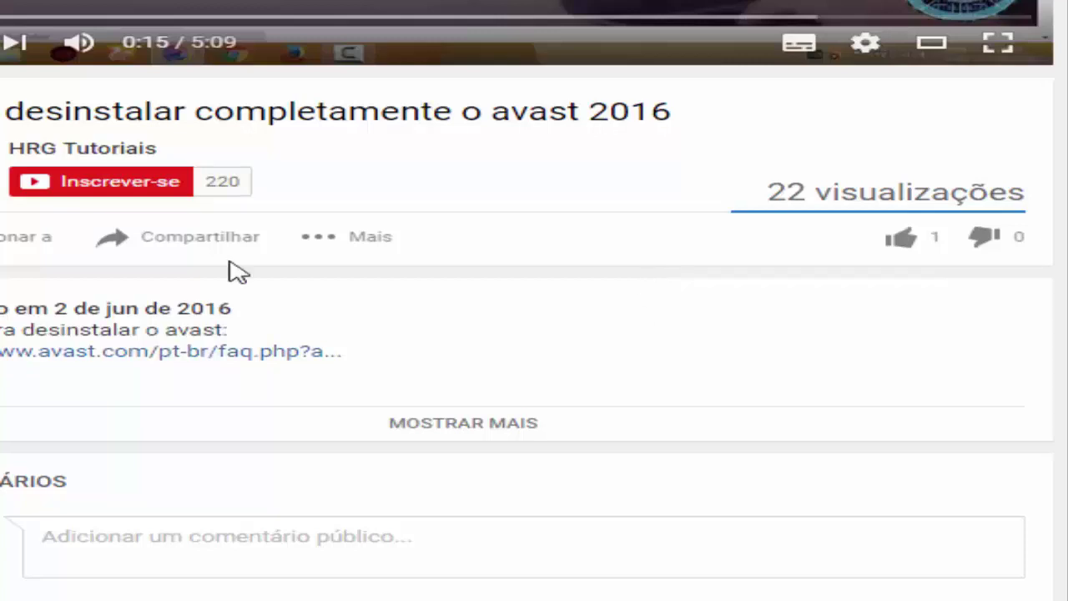
# On YouTube, subscribe to the HRG Tutoriais channel and like its video about completely uninstalling avast 2016
pyautogui.click(102, 186)
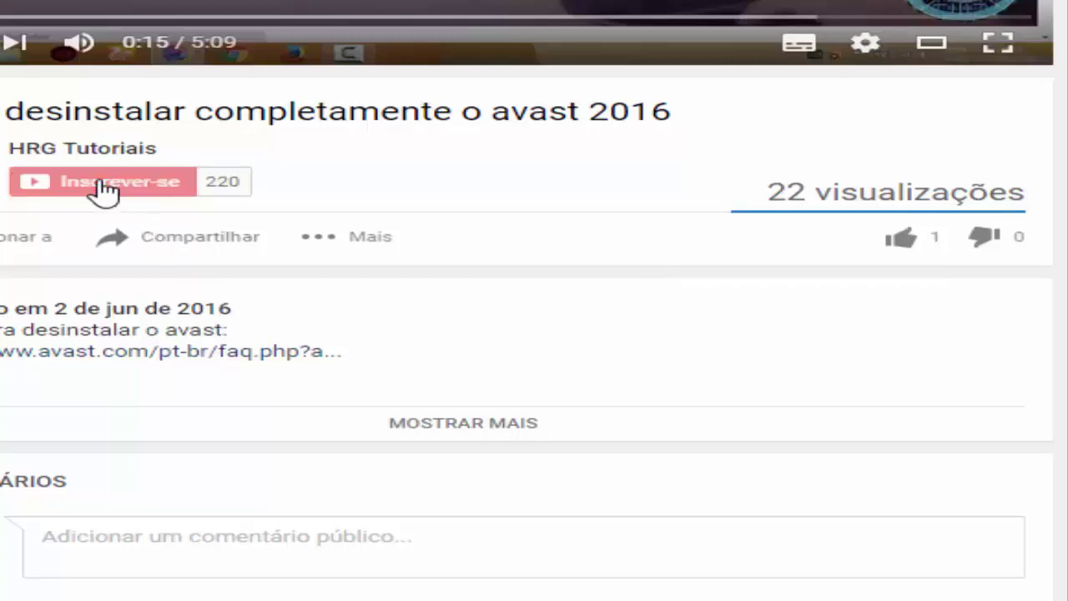
pyautogui.click(907, 247)
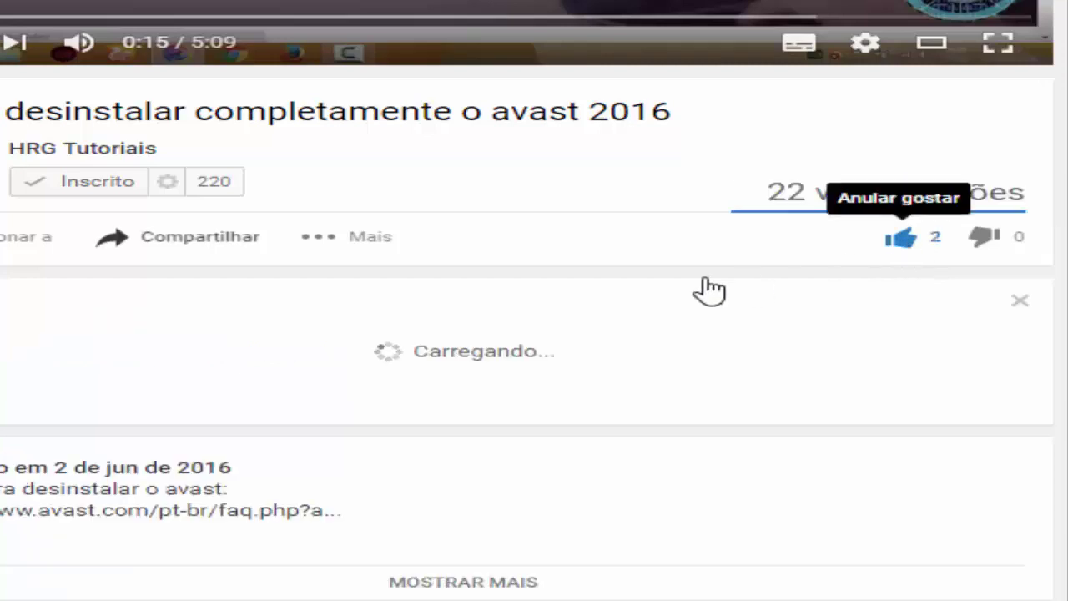
pyautogui.click(223, 244)
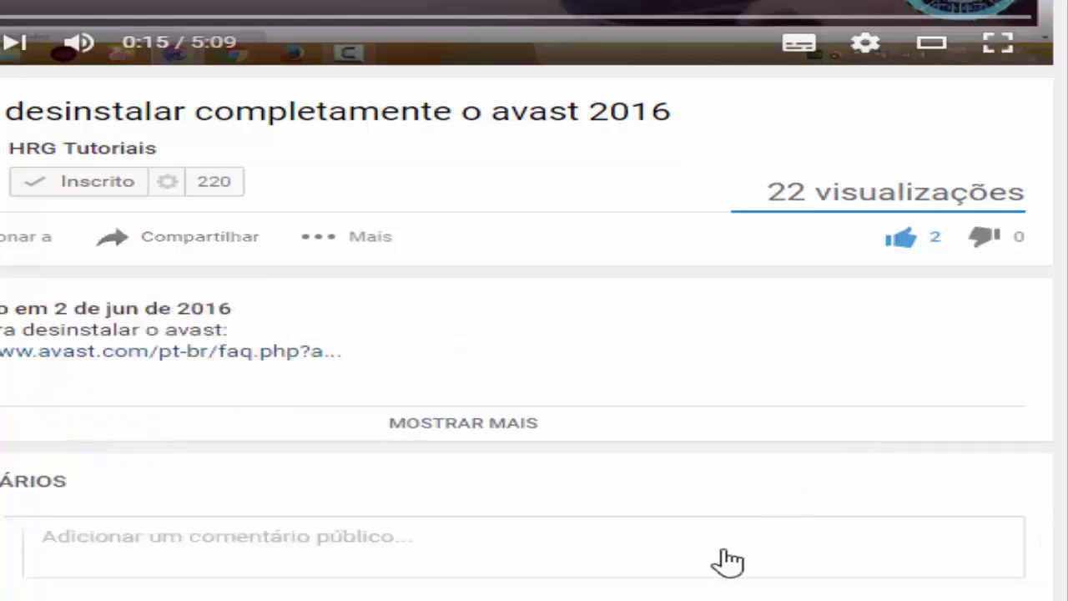
pyautogui.scroll(-3, 715, 550)
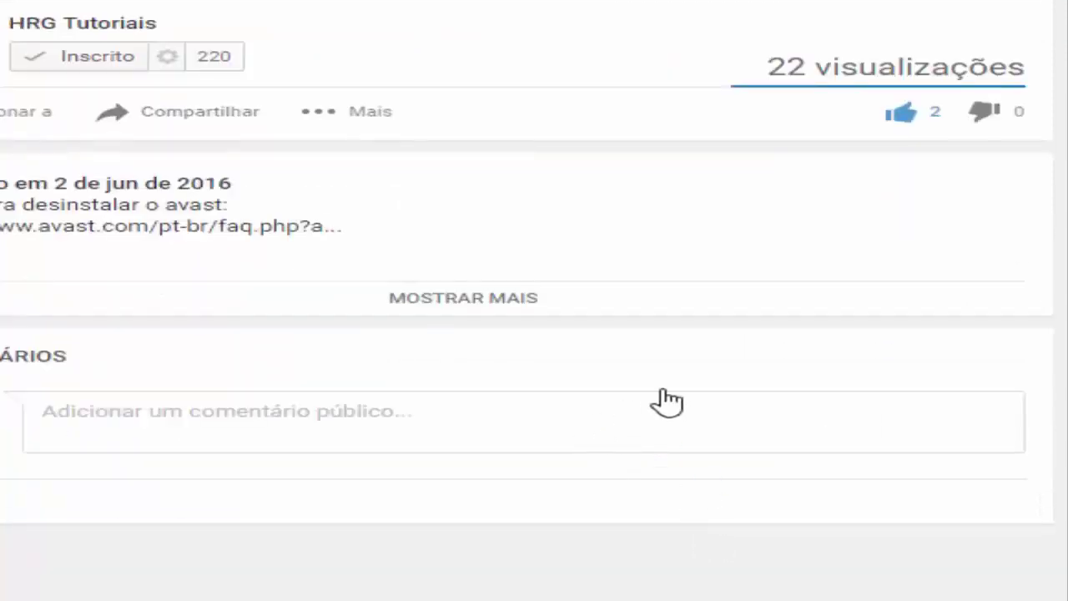
pyautogui.scroll(3, 655, 431)
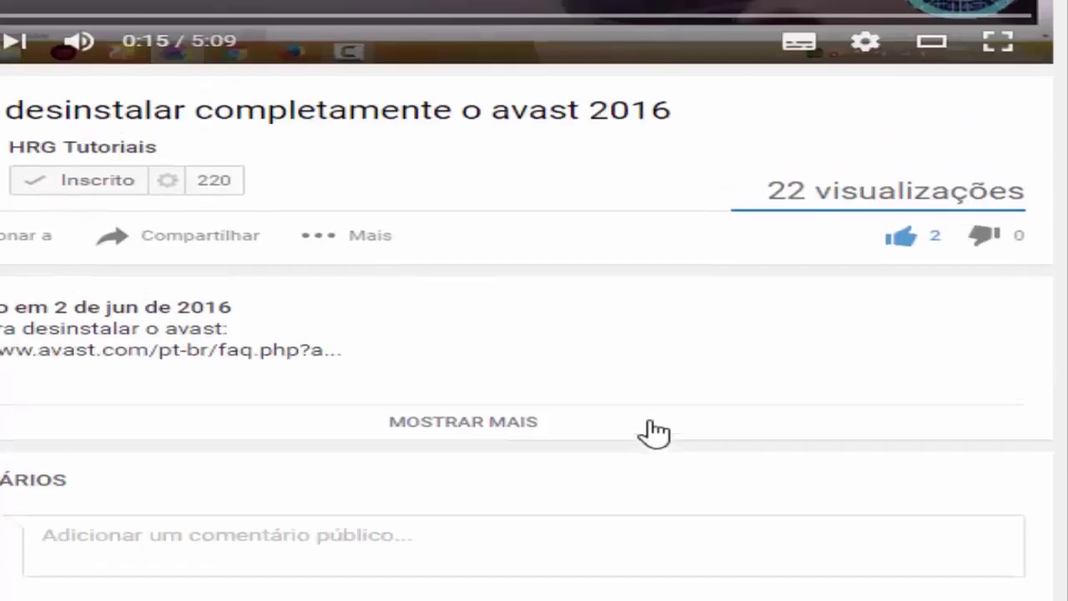